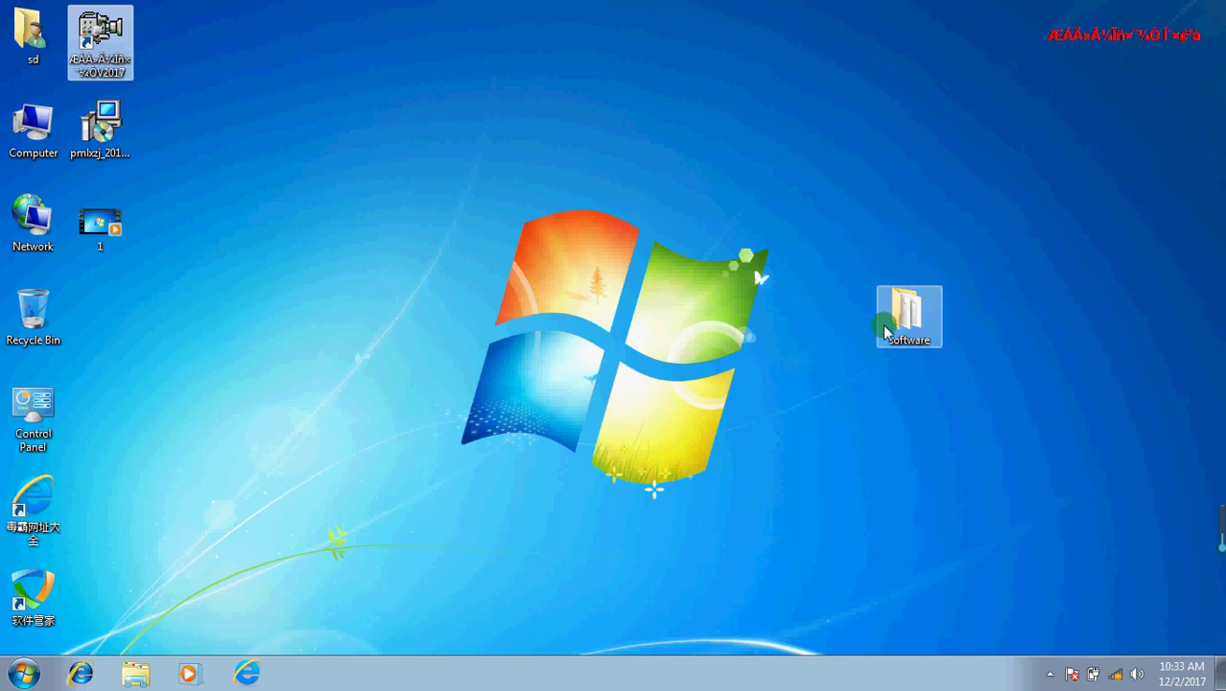
# Browse the desktop software folder, its driver folder and the Ezcad2.12.1(20150422) folder, then close it
pyautogui.doubleClick(906, 312)
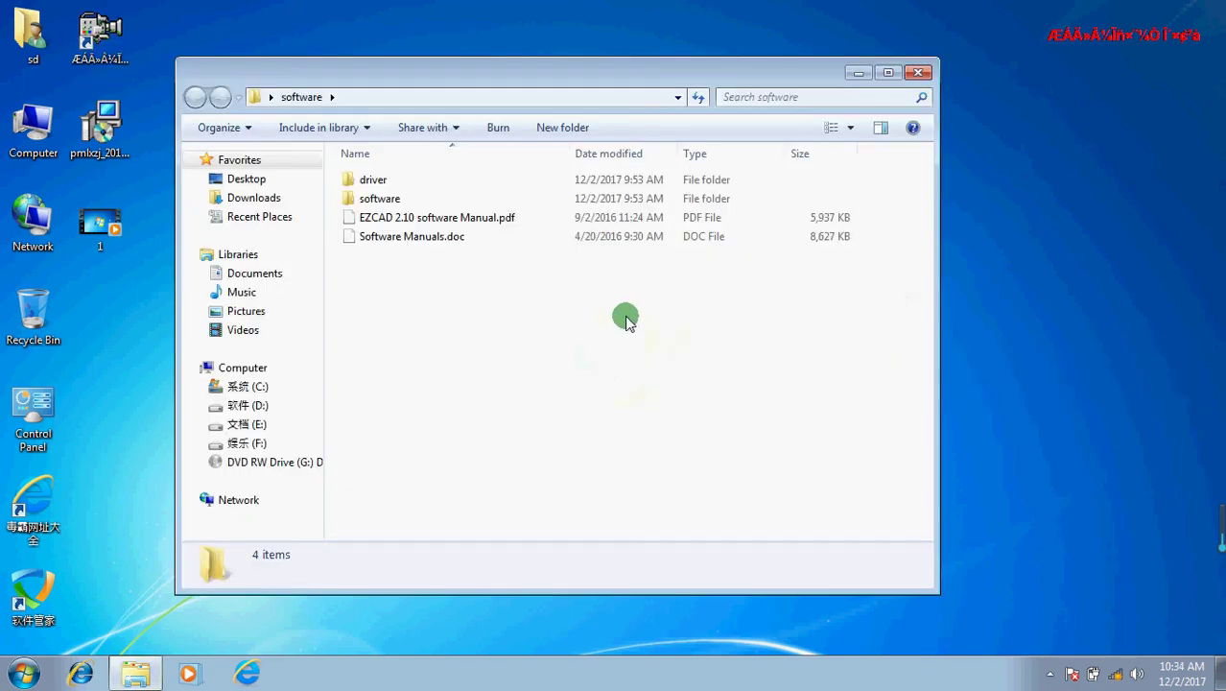
pyautogui.doubleClick(374, 182)
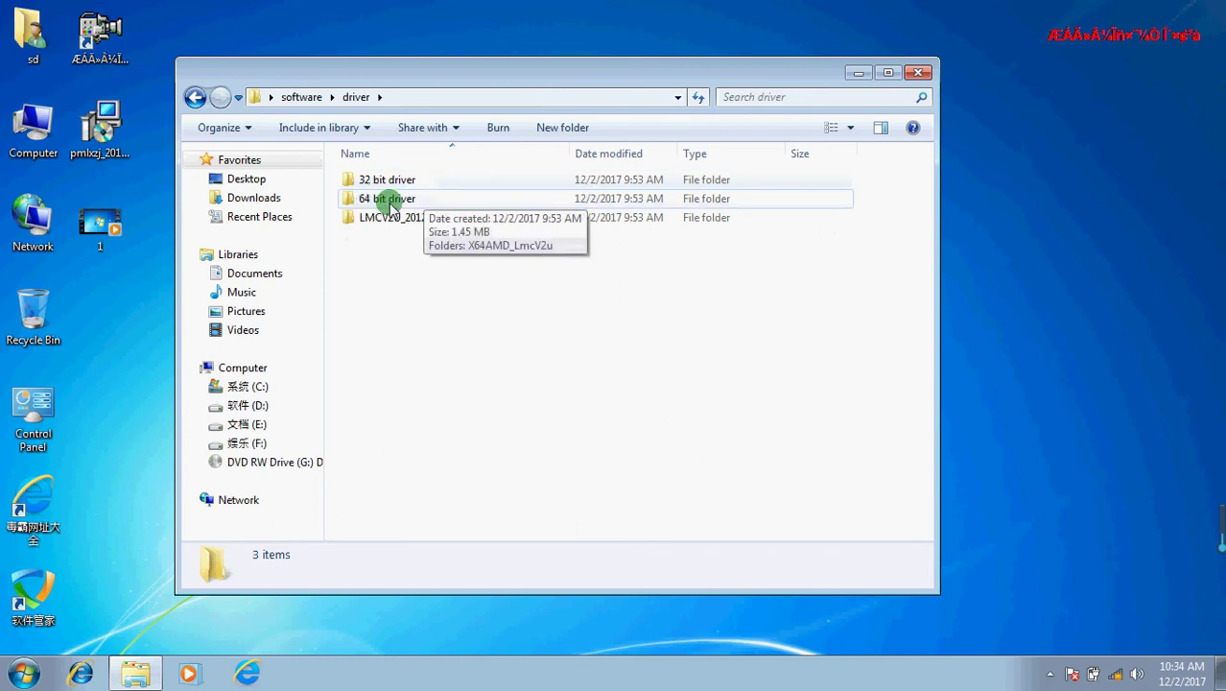
pyautogui.press('BackSpace')
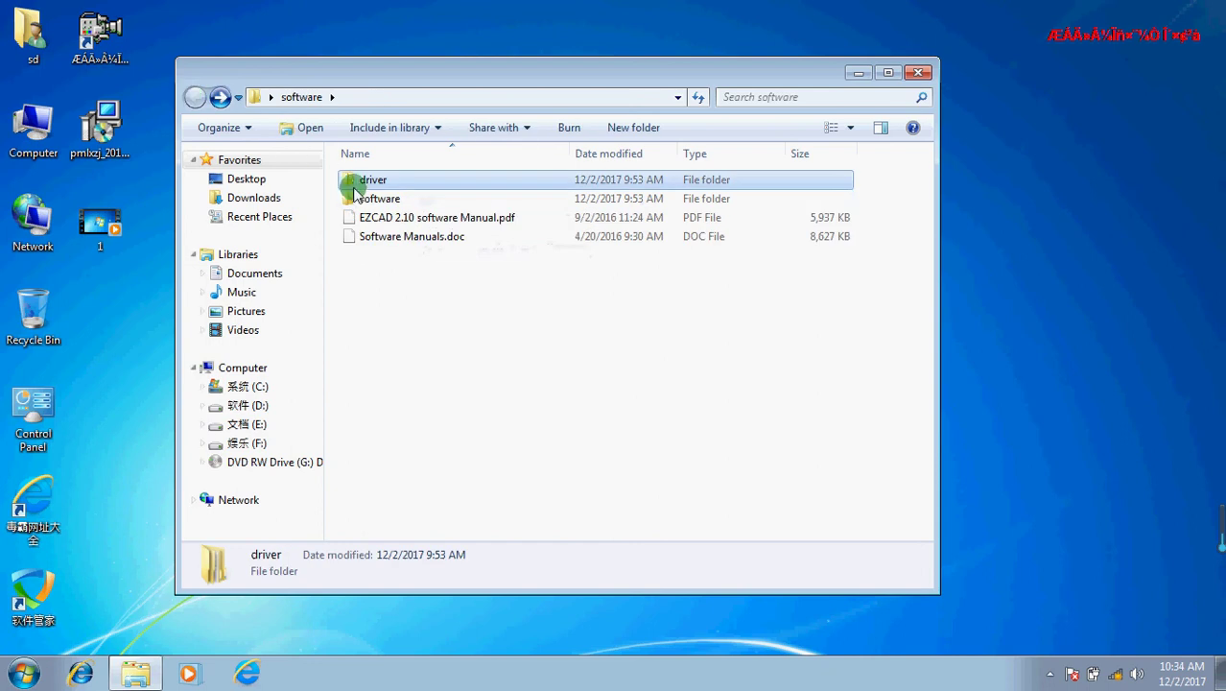
pyautogui.doubleClick(368, 201)
pyautogui.doubleClick(367, 182)
pyautogui.click(384, 449)
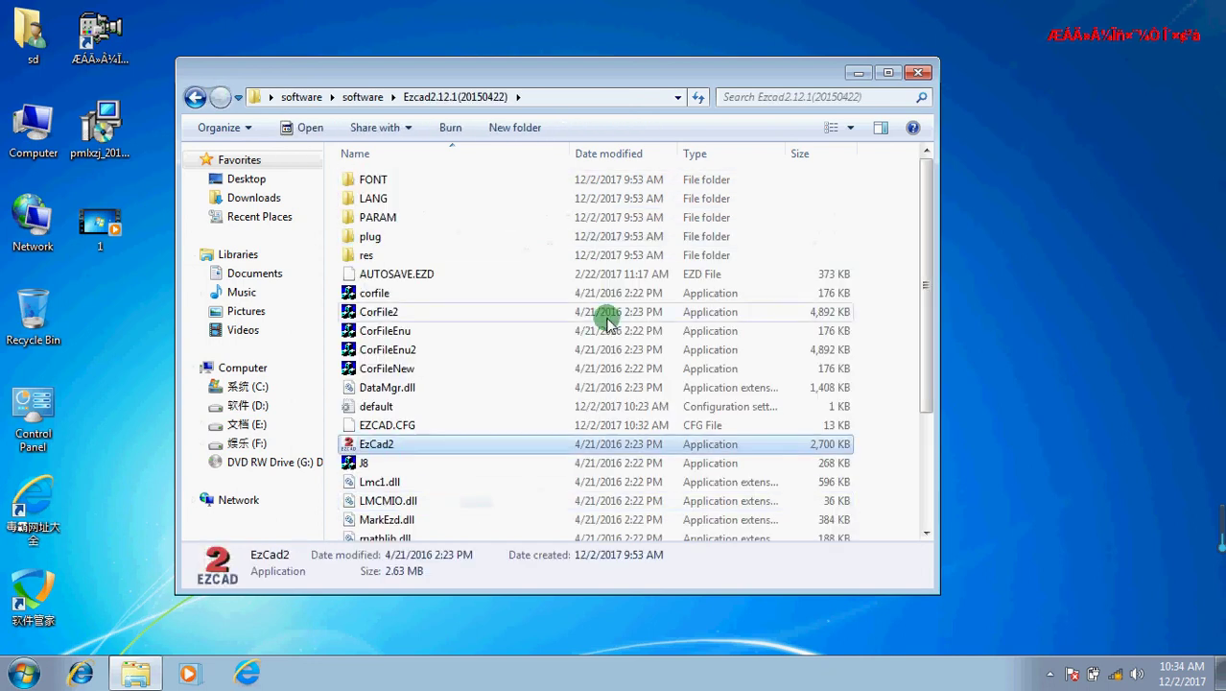
pyautogui.click(916, 73)
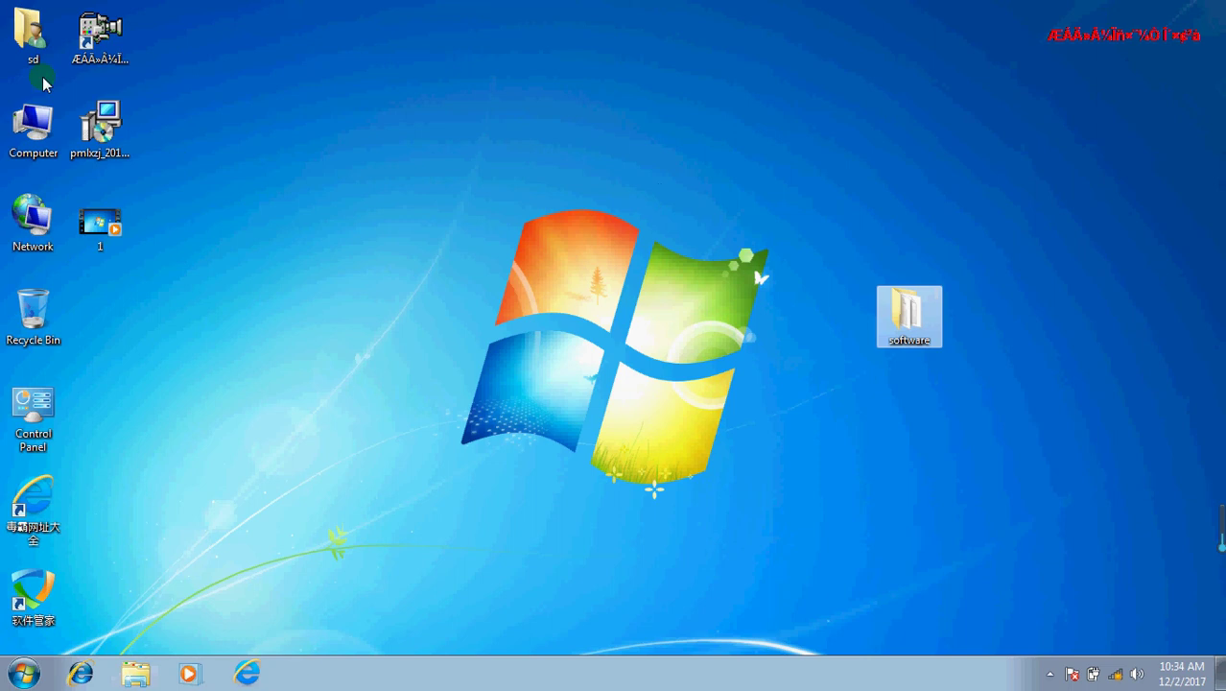
# View the Computer's System properties, then close the System window
pyautogui.click(46, 138)
pyautogui.rightClick(50, 140)
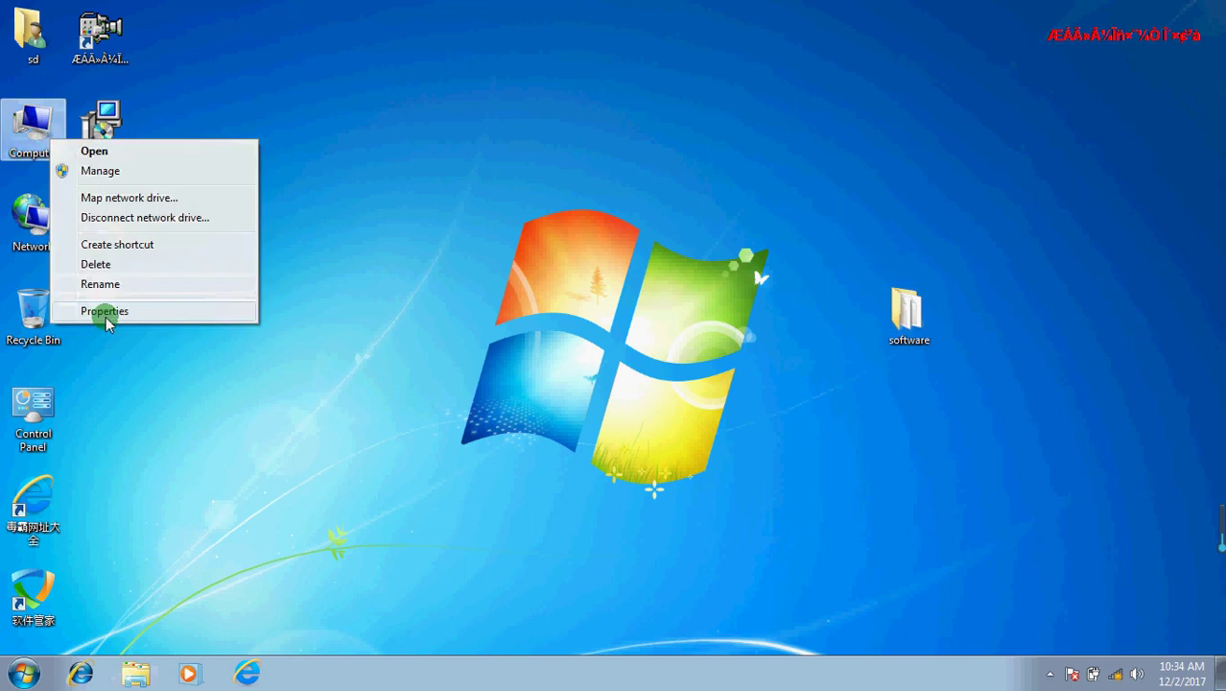
pyautogui.click(103, 312)
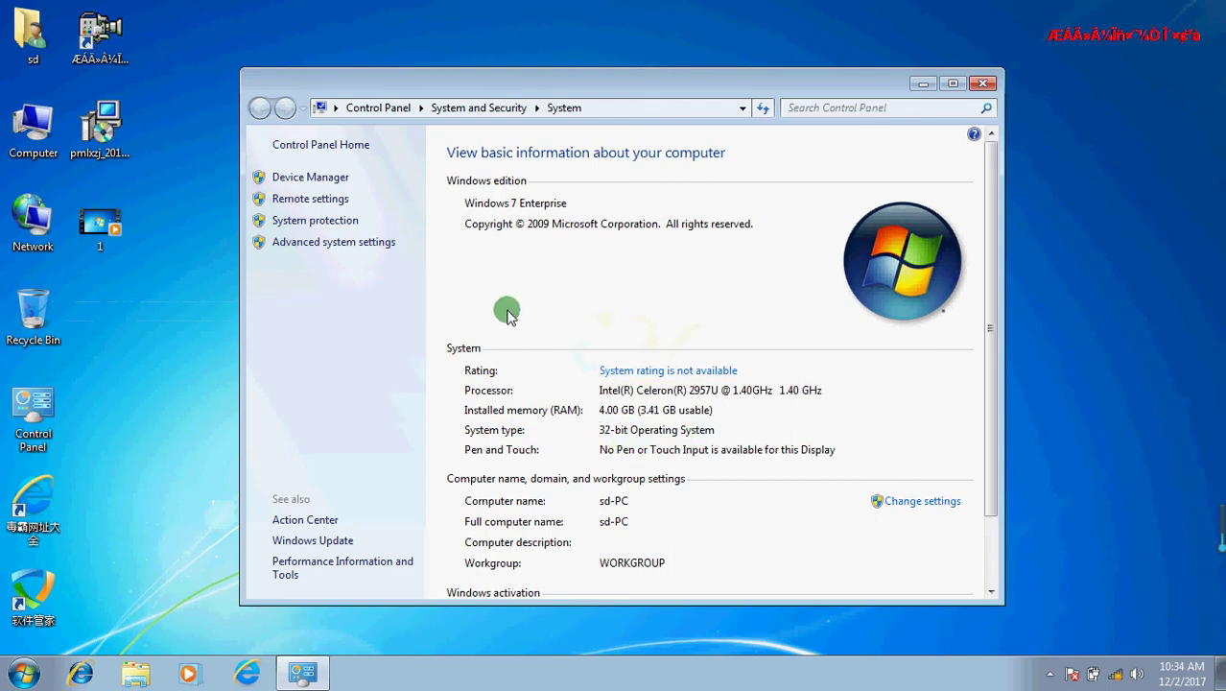
pyautogui.click(982, 83)
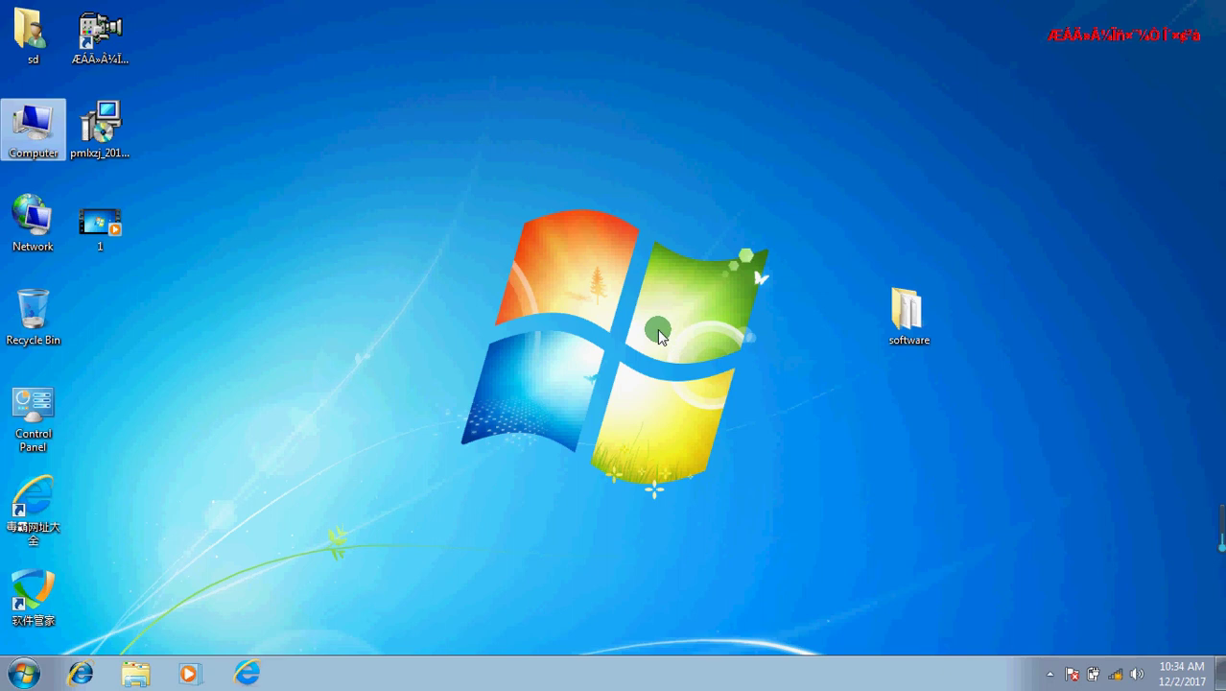
# Open Device Manager from Computer properties and select USBLMCV2 under Other devices
pyautogui.rightClick(410, 128)
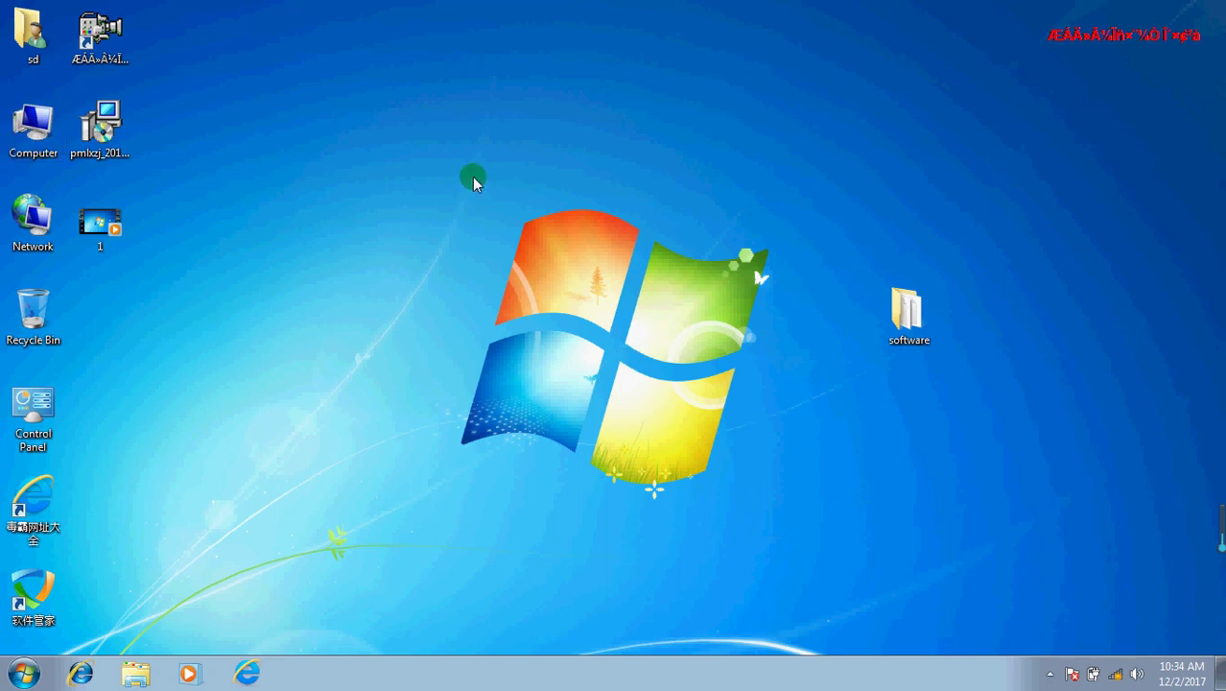
pyautogui.click(334, 164)
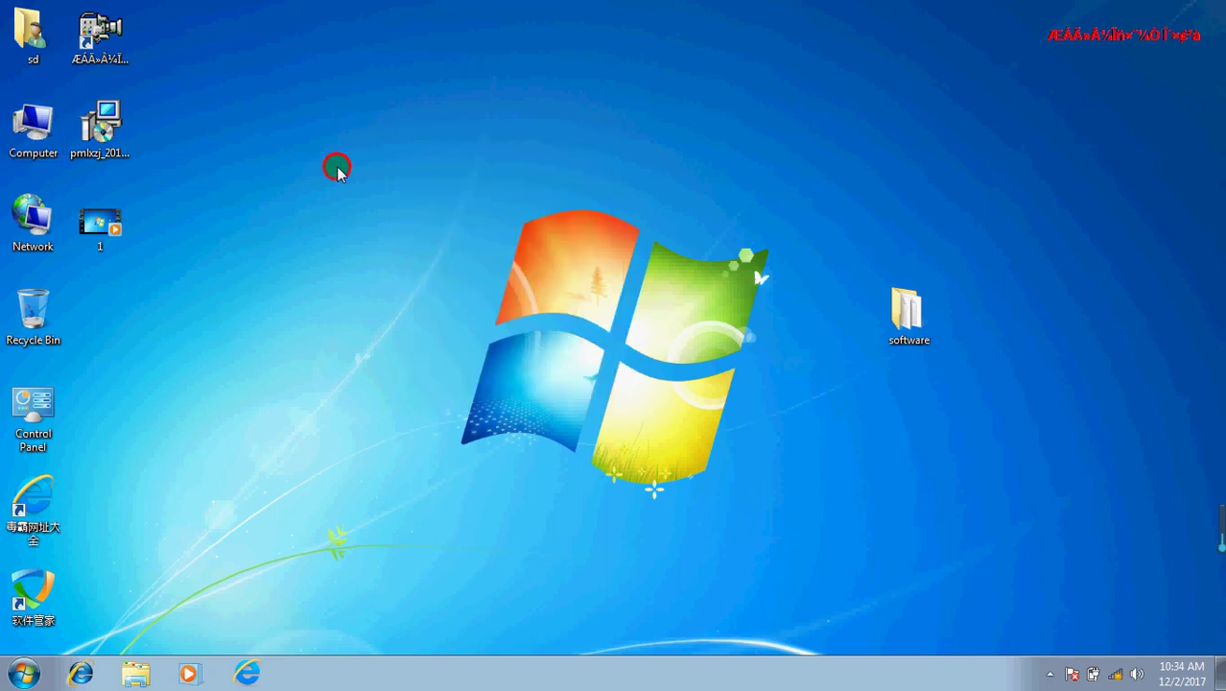
pyautogui.rightClick(33, 138)
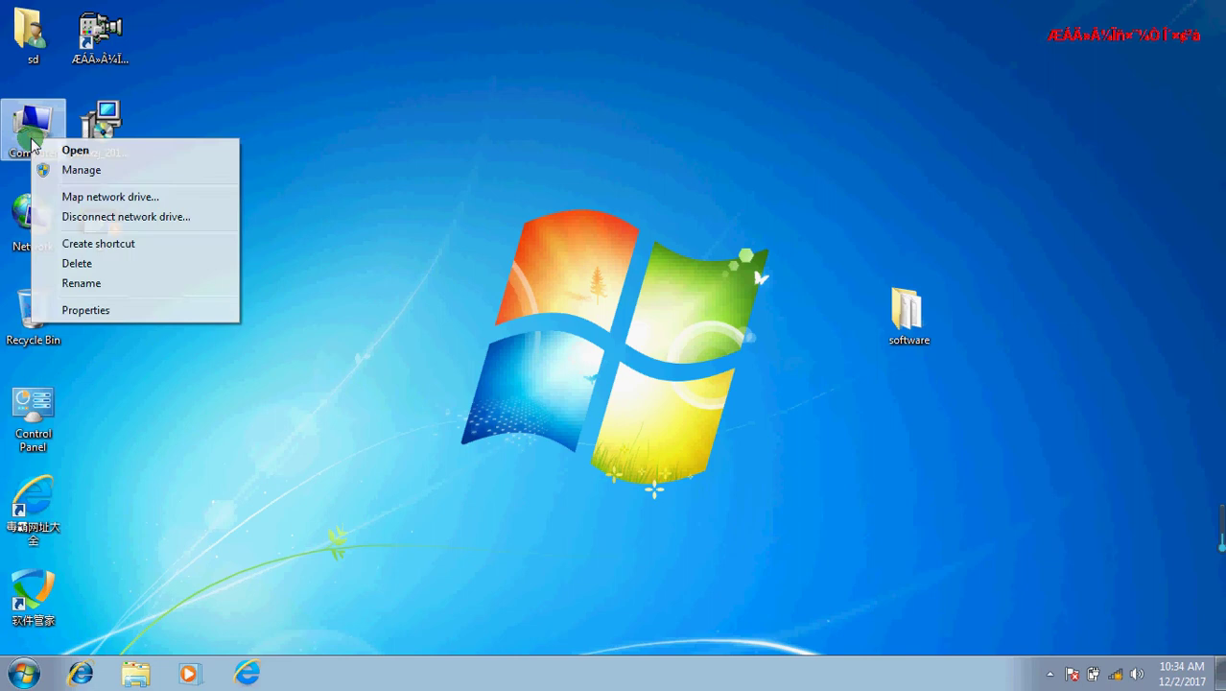
pyautogui.click(98, 312)
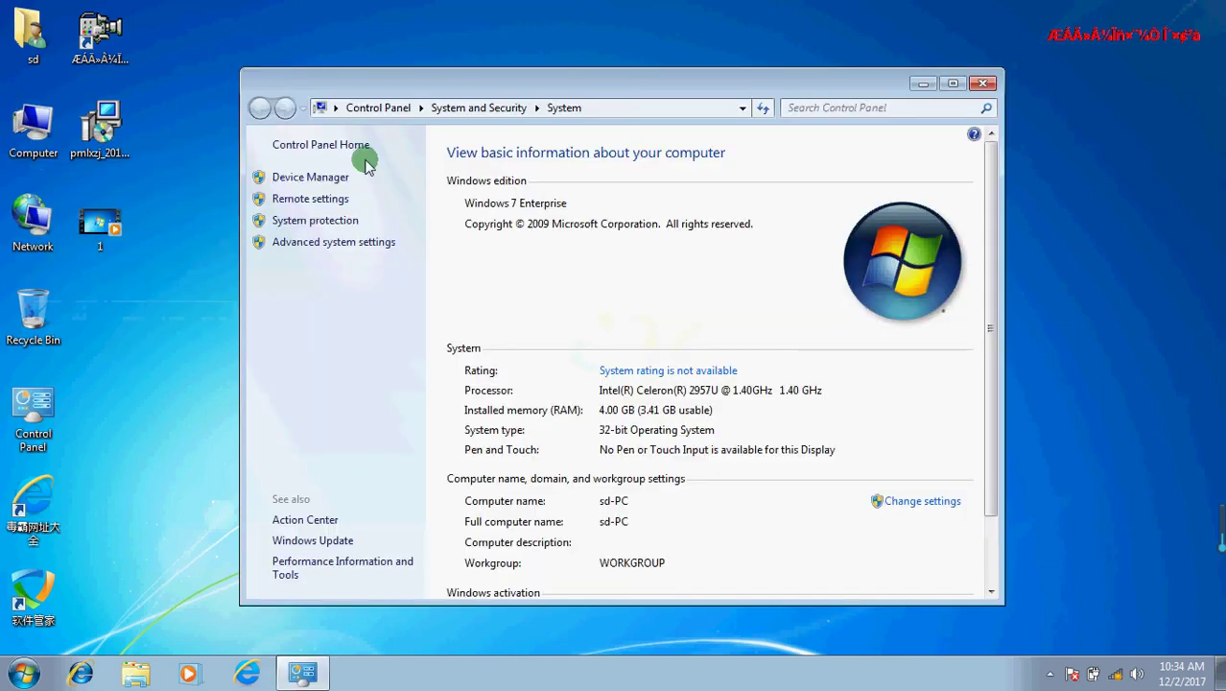
pyautogui.click(333, 180)
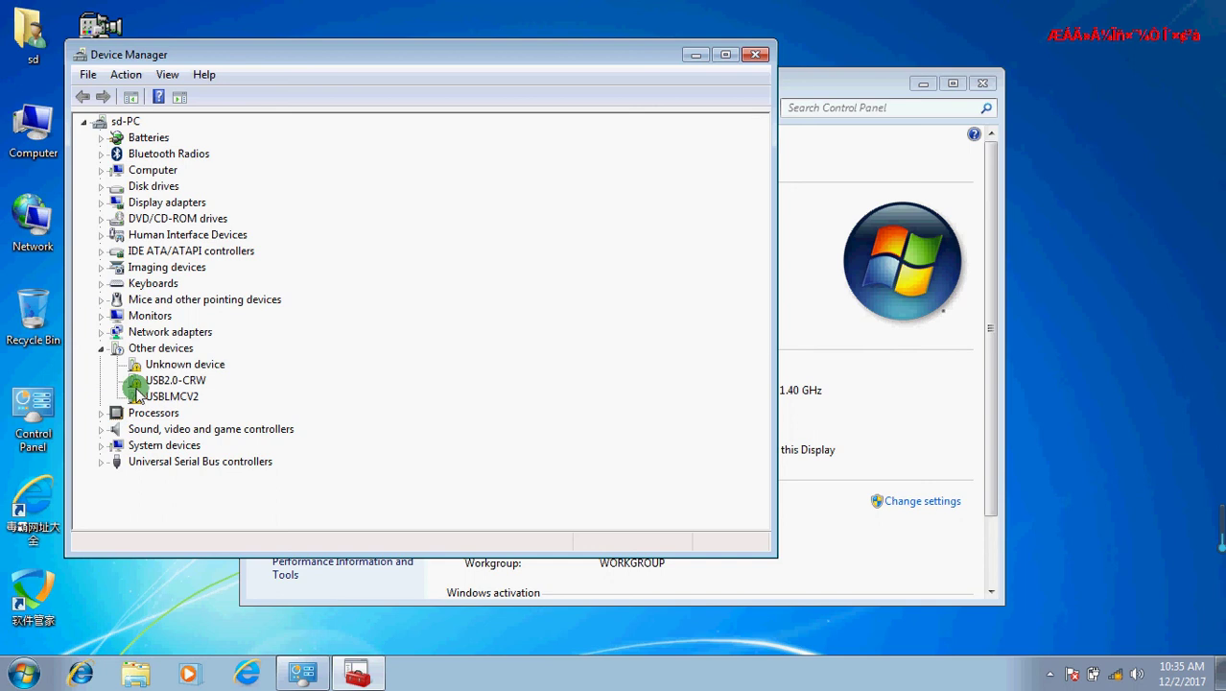
pyautogui.click(167, 398)
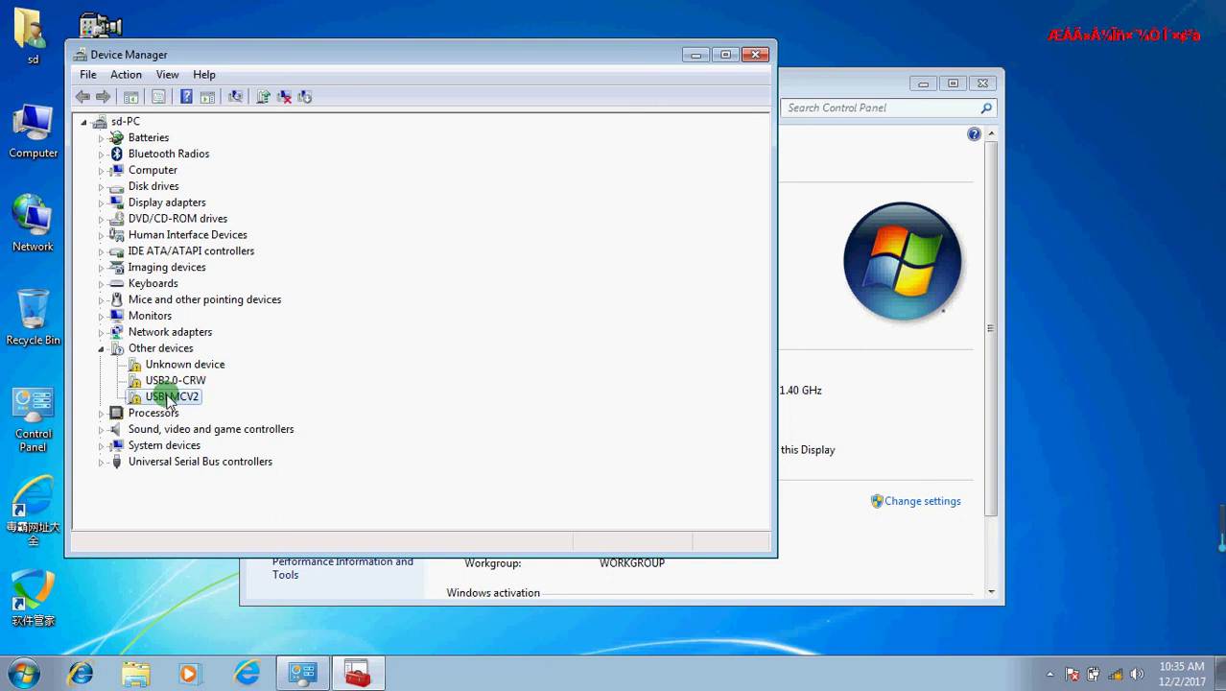
# Update the USBLMCV2 driver from software\driver\32 bit driver, allowing the install at the security prompt
pyautogui.rightClick(170, 401)
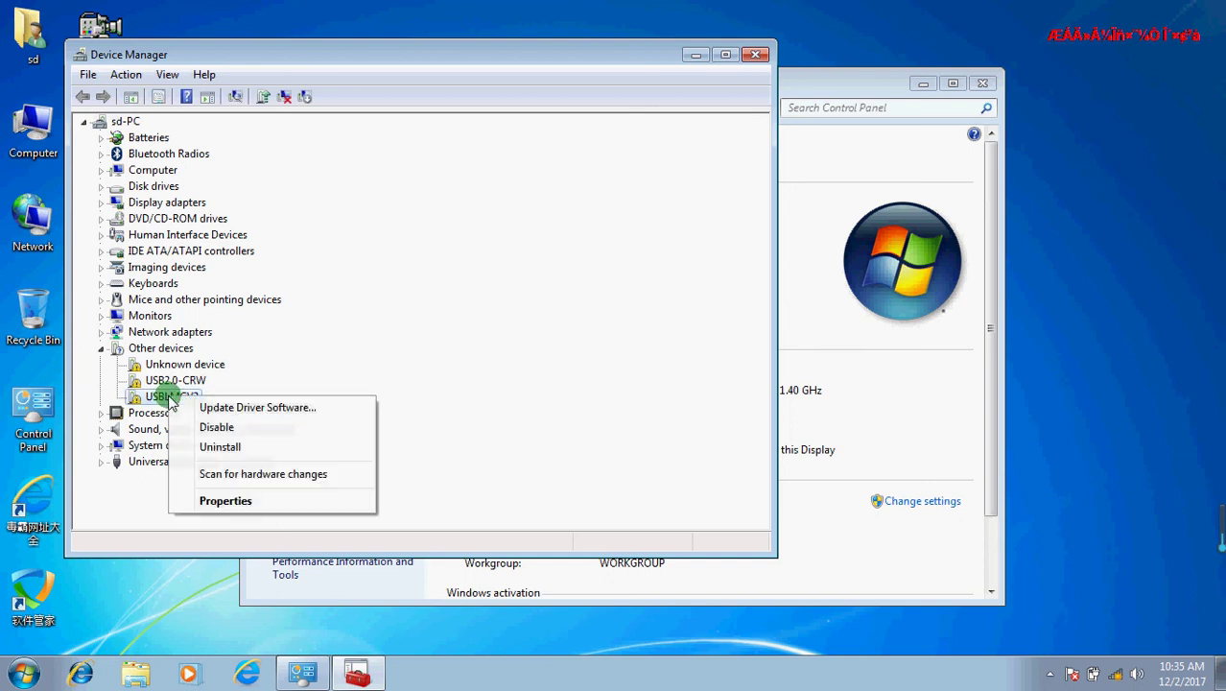
pyautogui.click(247, 382)
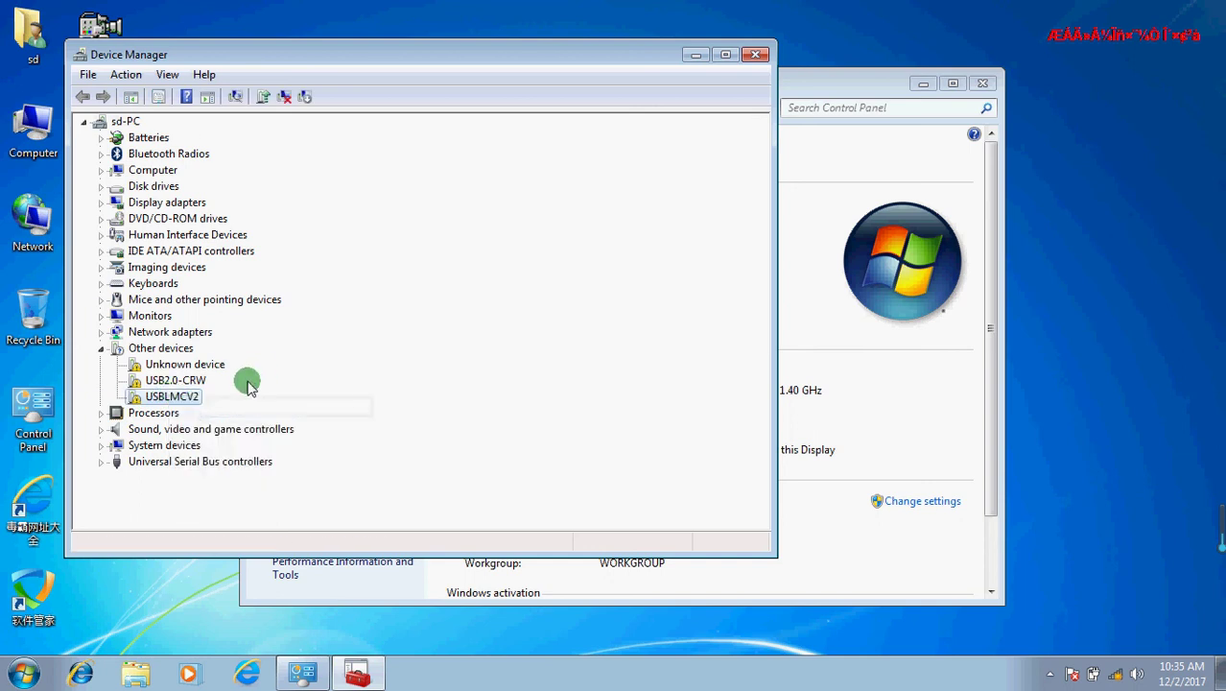
pyautogui.rightClick(171, 399)
pyautogui.click(213, 410)
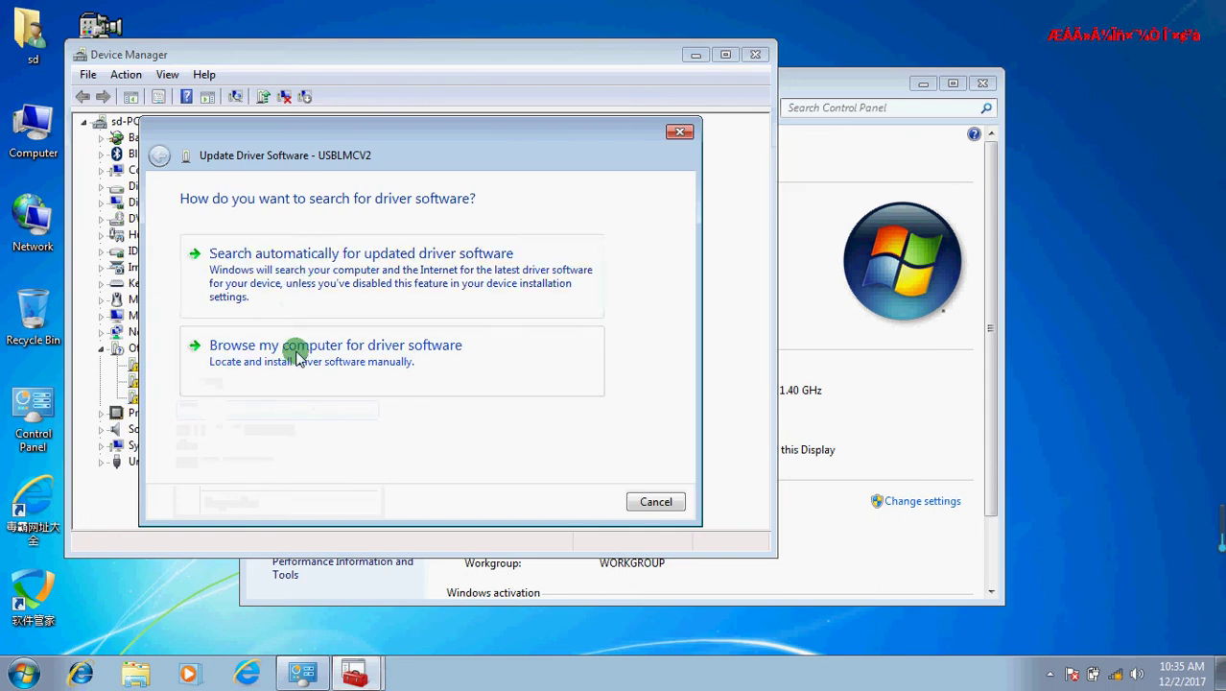
pyautogui.click(296, 345)
pyautogui.click(570, 266)
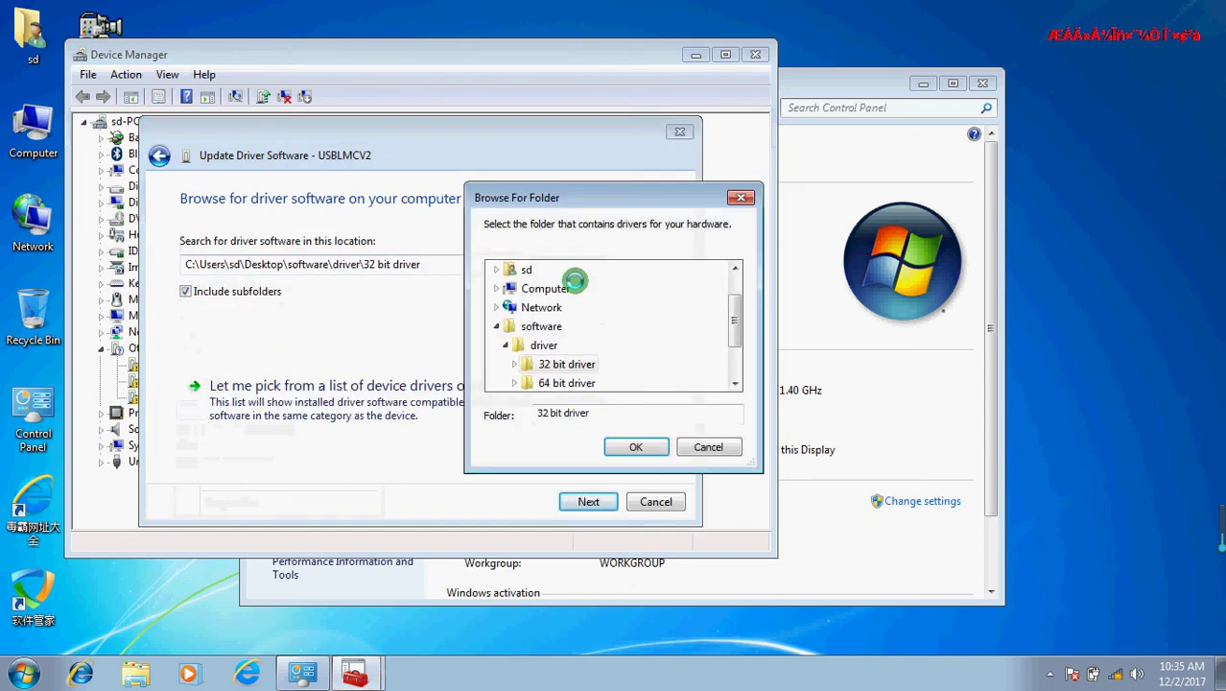
pyautogui.click(516, 364)
pyautogui.click(652, 447)
pyautogui.click(580, 504)
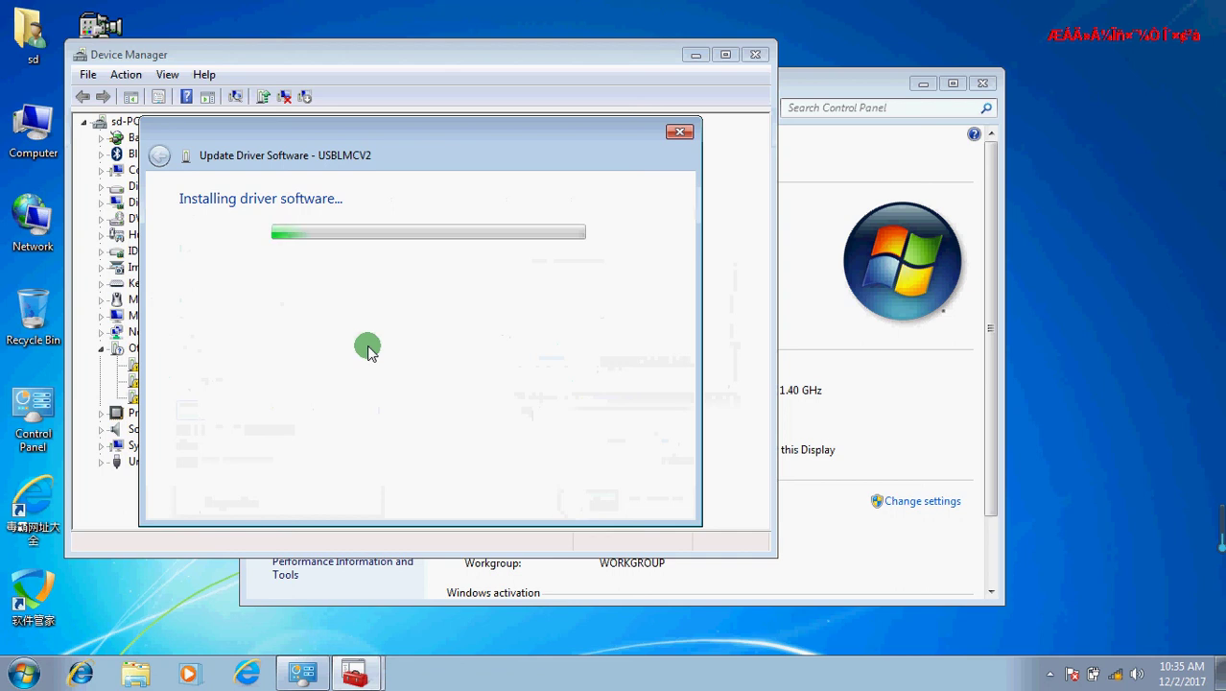
pyautogui.click(744, 331)
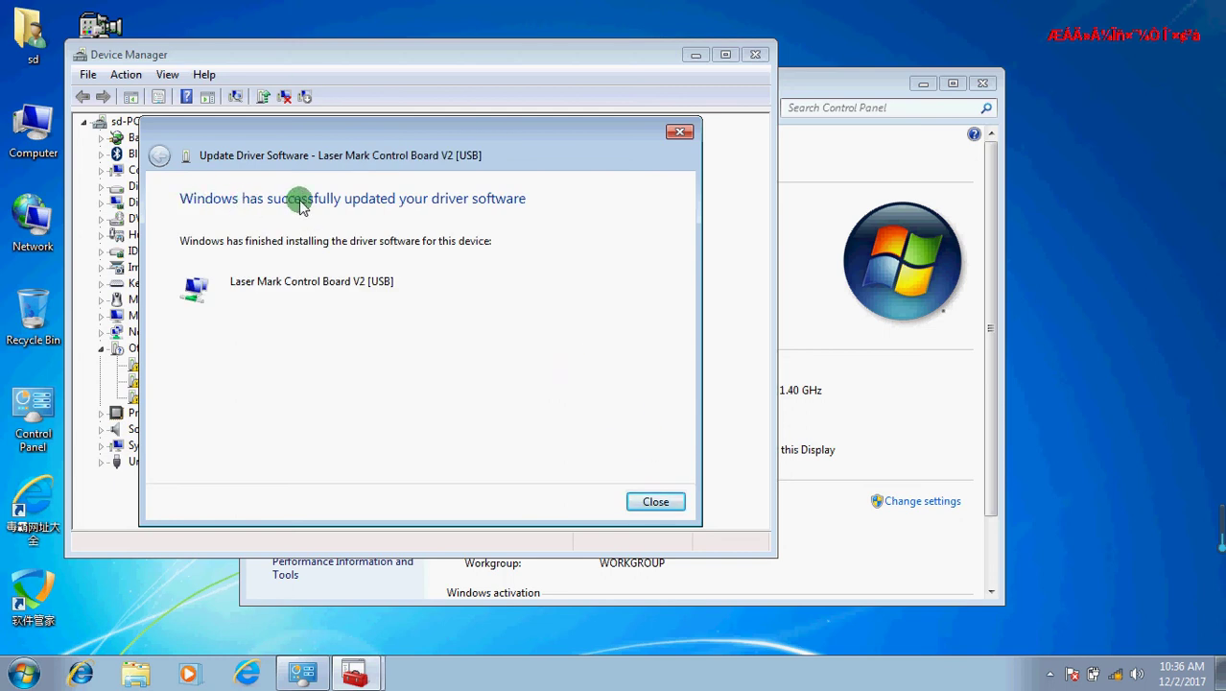
# Close the Update Driver Software dialog so Laser Mark Control Board V2 [USB] appears under BJJCZ Device
pyautogui.click(661, 501)
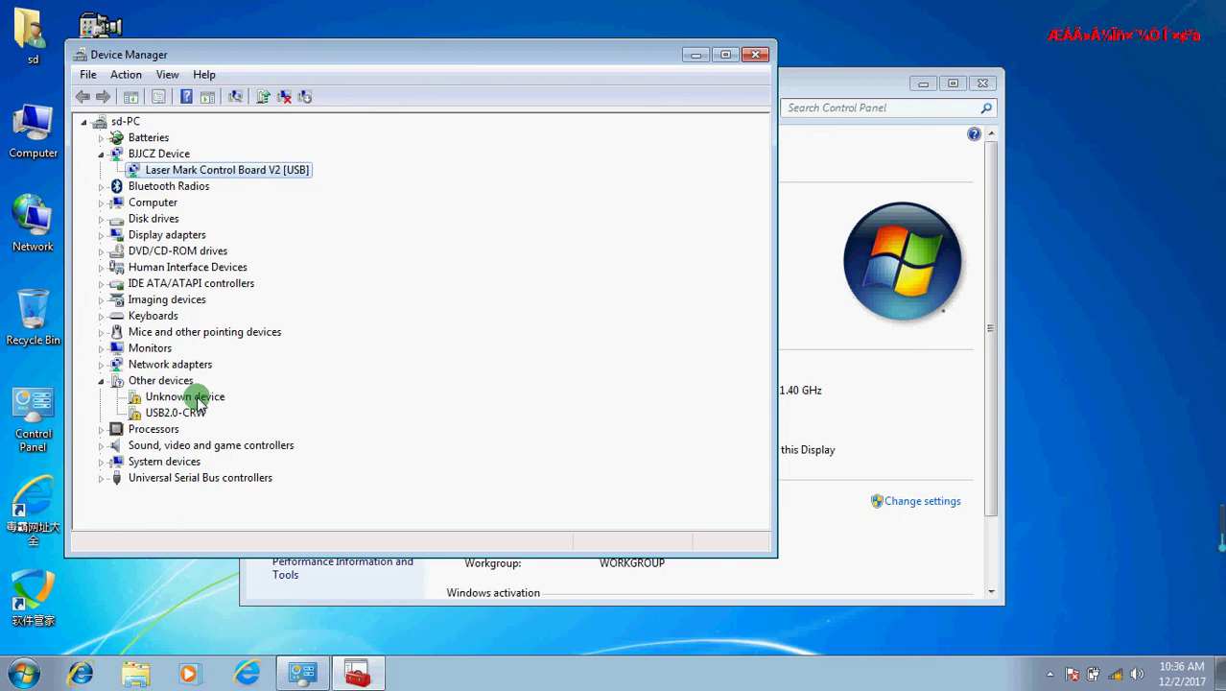
# Close Device Manager and System, then launch EzCad2 from software\Ezcad2.12.1(20150422)
pyautogui.click(756, 54)
pyautogui.click(981, 84)
pyautogui.doubleClick(906, 316)
pyautogui.doubleClick(411, 198)
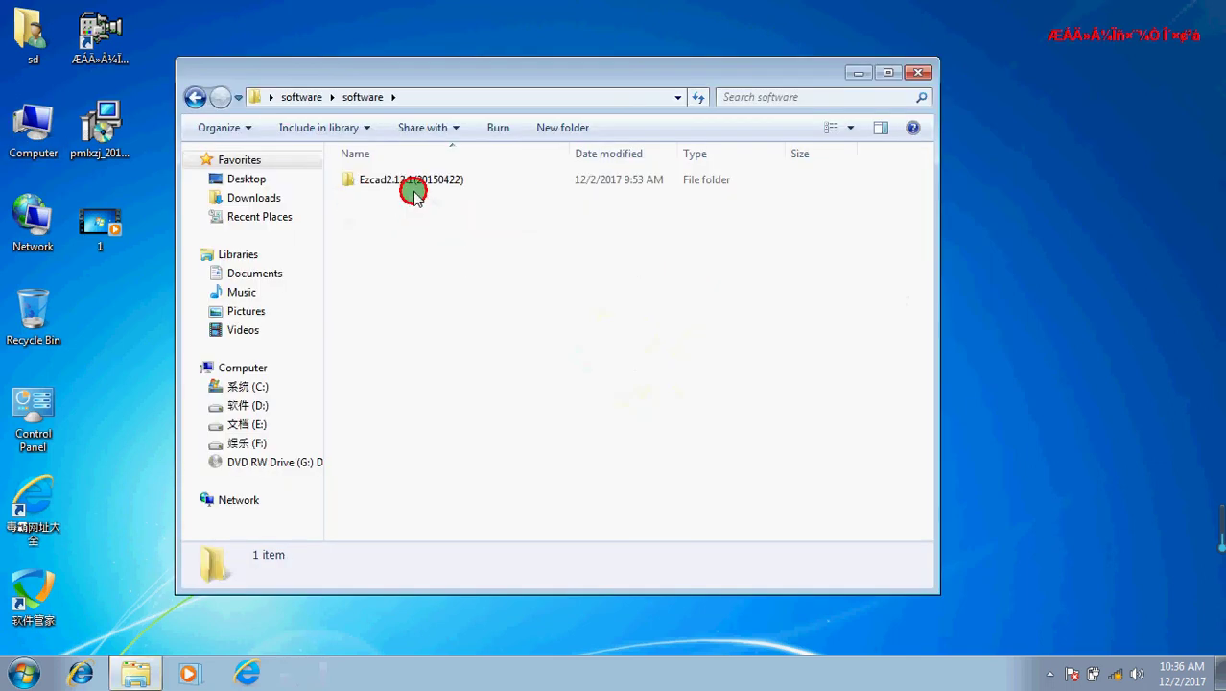
pyautogui.click(415, 187)
pyautogui.doubleClick(415, 185)
pyautogui.click(394, 445)
pyautogui.doubleClick(395, 447)
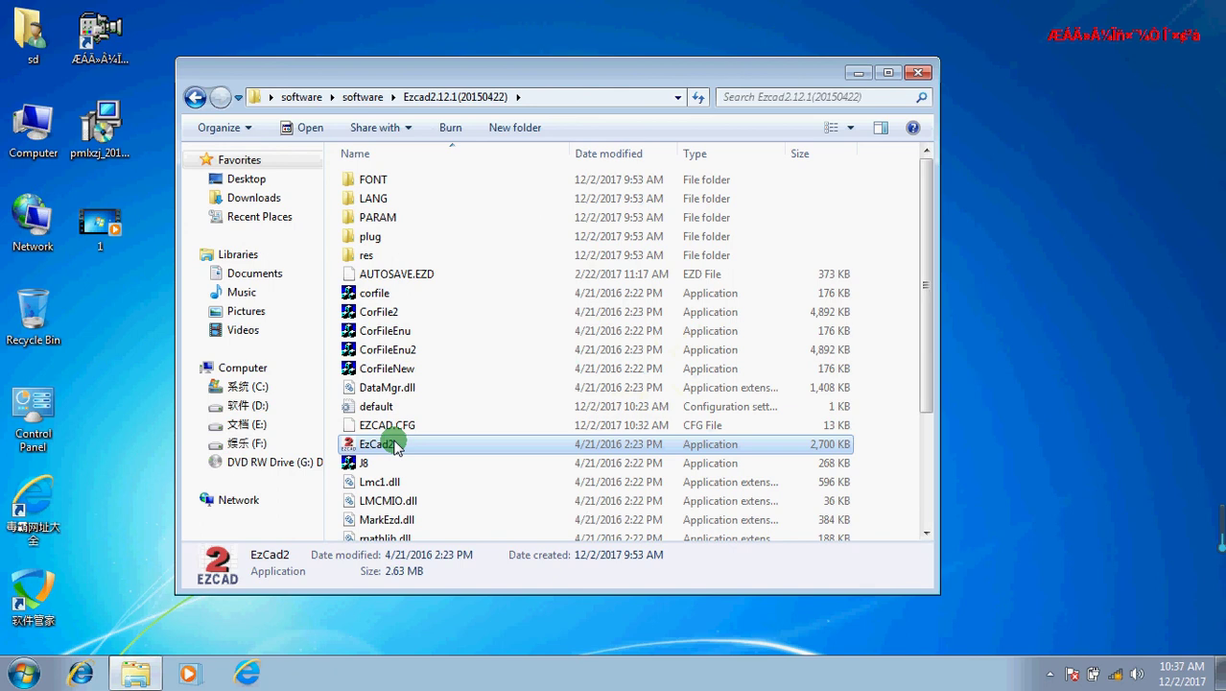
pyautogui.doubleClick(393, 444)
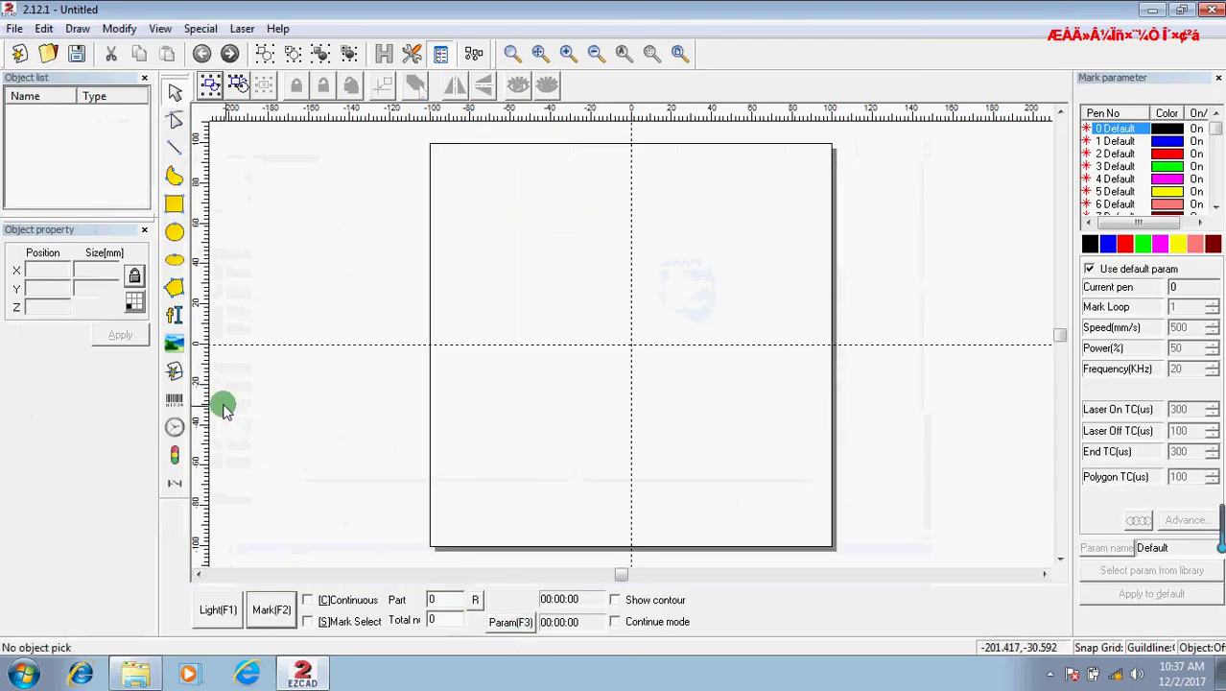
# Place a text object at the canvas centre and change its text from TEXT to 123
pyautogui.click(174, 319)
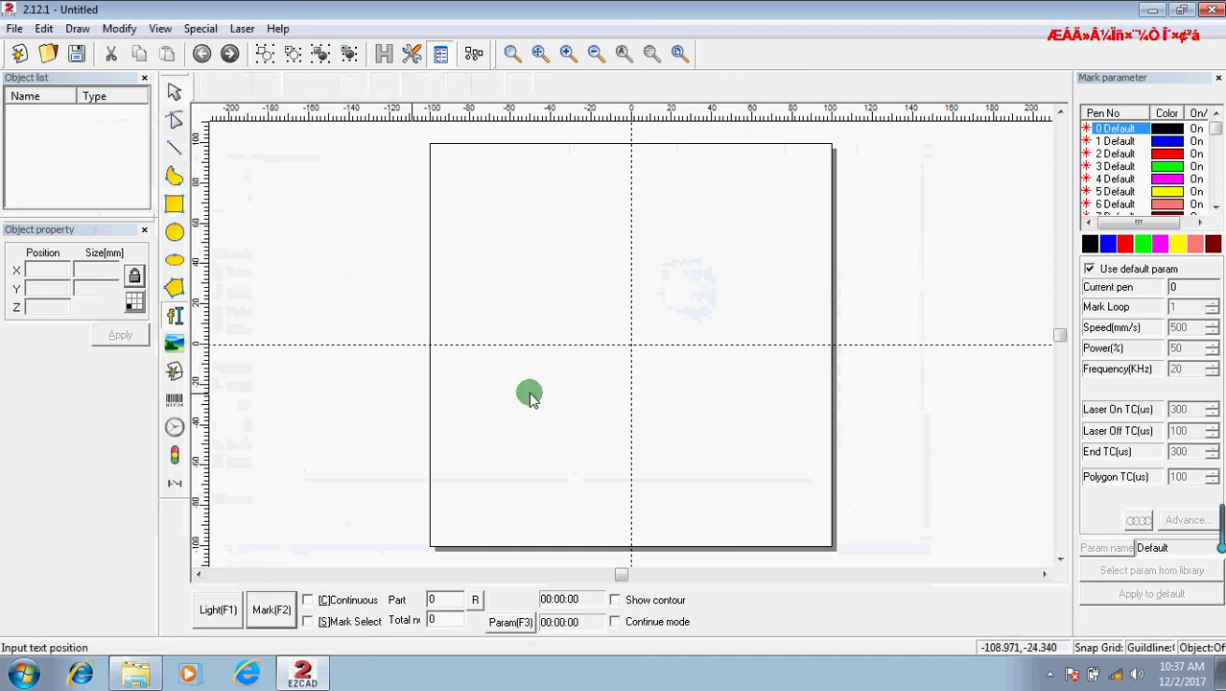
pyautogui.click(619, 348)
pyautogui.click(64, 525)
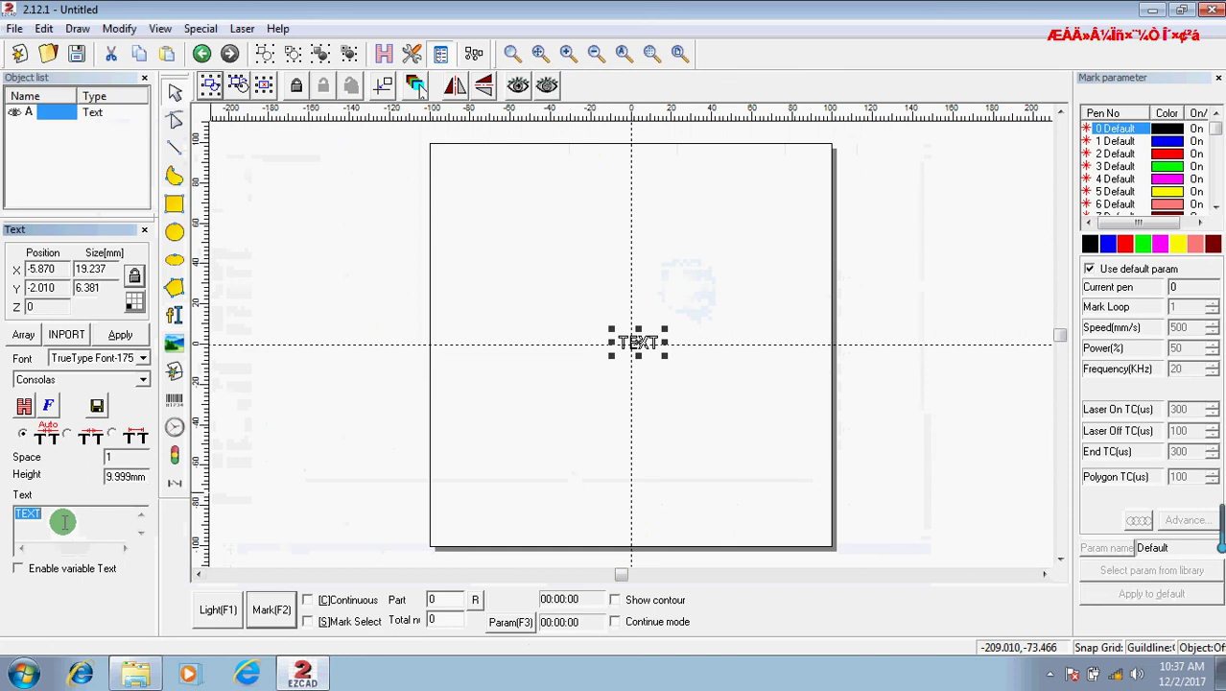
pyautogui.doubleClick(28, 515)
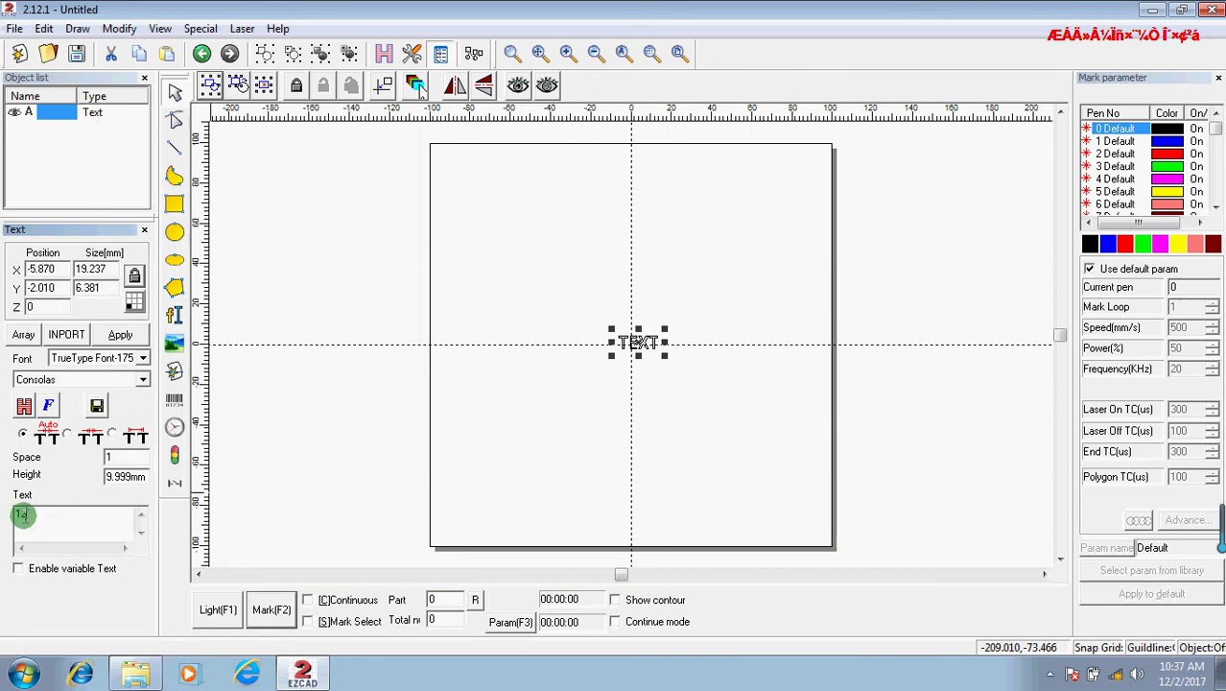
pyautogui.click(117, 335)
pyautogui.scroll(5, 585, 468)
pyautogui.scroll(-4, 584, 468)
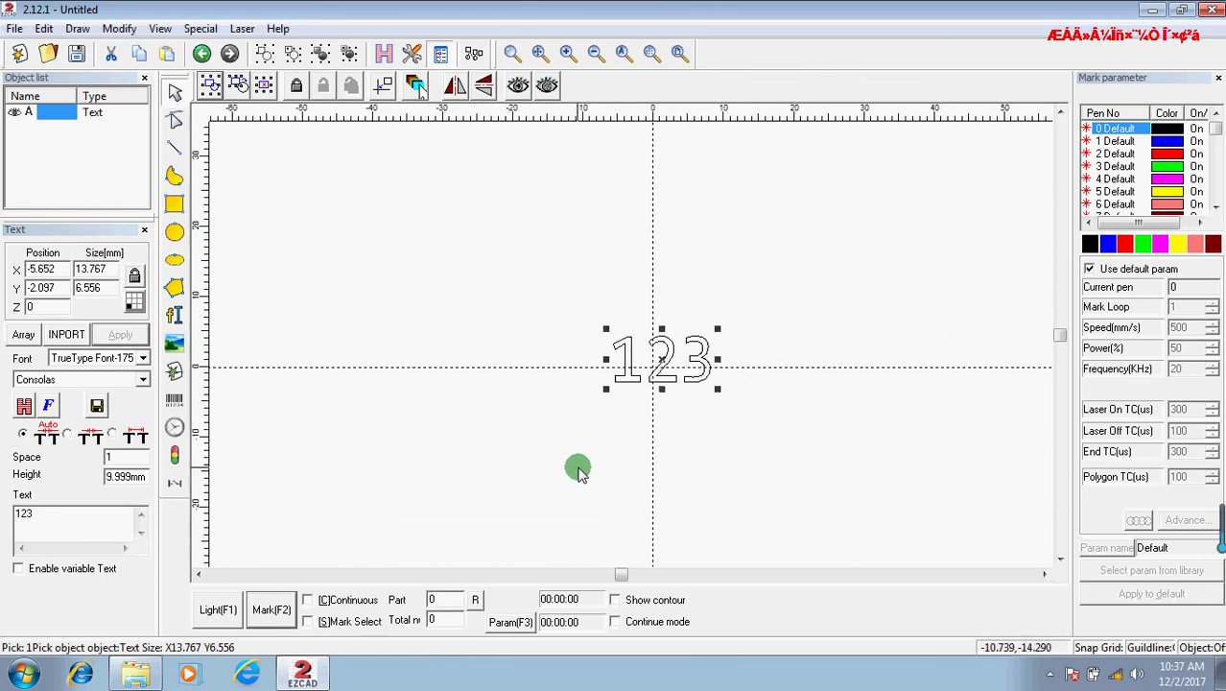
# Uncheck Use default param in the Mark parameter panel and select the 123 text object
pyautogui.click(1090, 269)
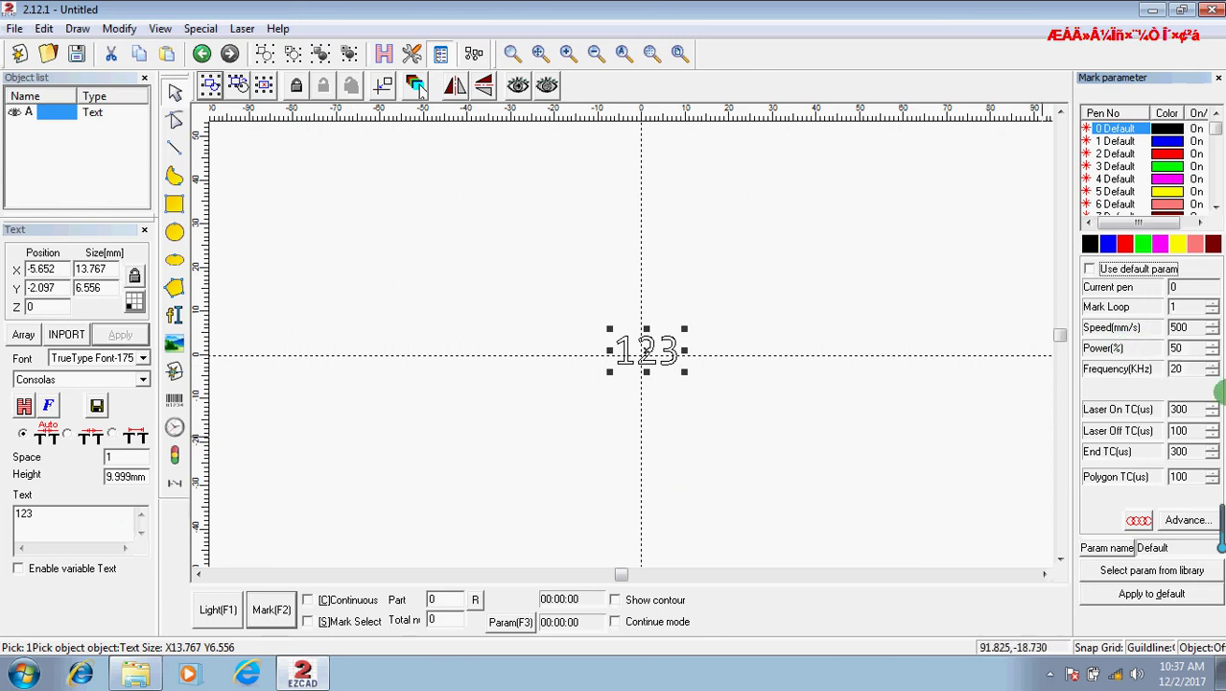
pyautogui.click(16, 29)
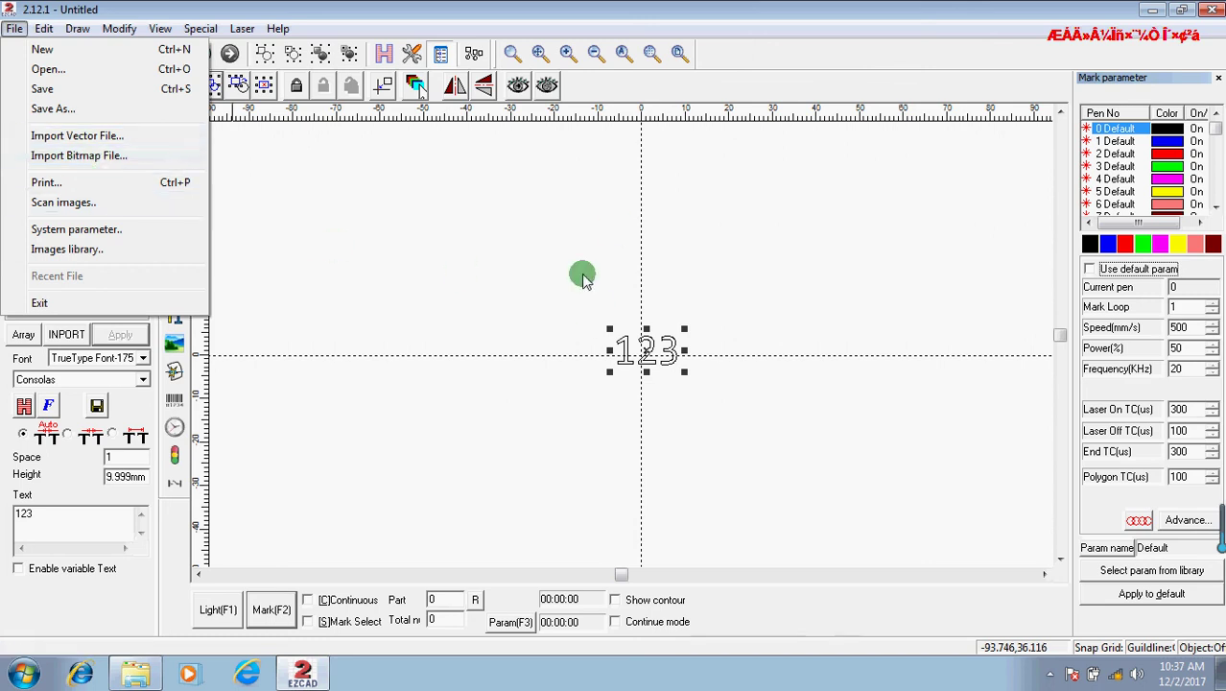
pyautogui.click(527, 320)
pyautogui.moveTo(564, 316); pyautogui.dragTo(750, 421)
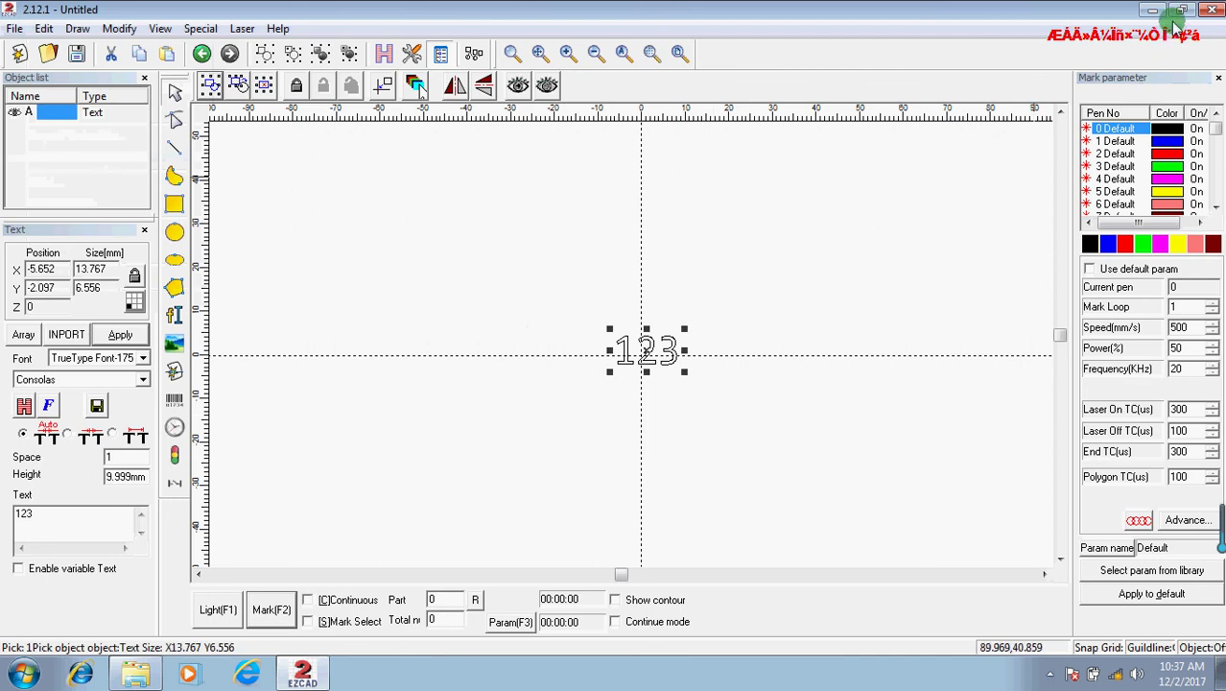
# Close EzCad2 without saving, then show the Send to options for the EzCad2 application
pyautogui.click(1211, 10)
pyautogui.click(628, 374)
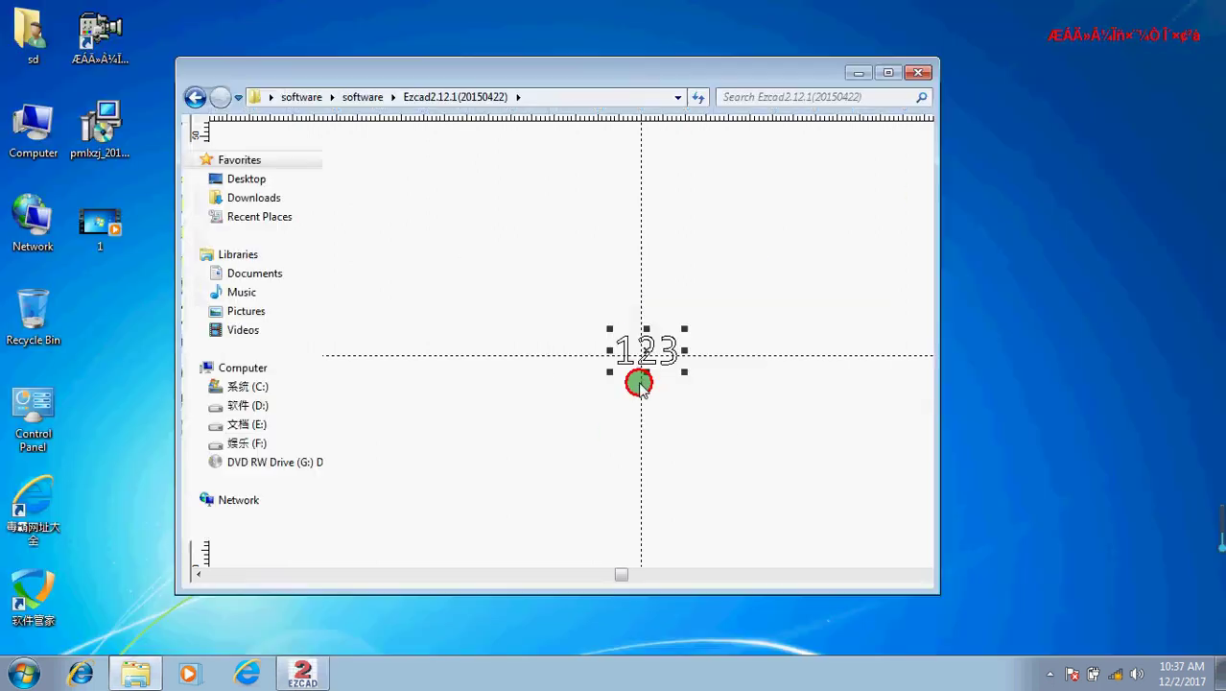
pyautogui.doubleClick(391, 446)
pyautogui.rightClick(399, 451)
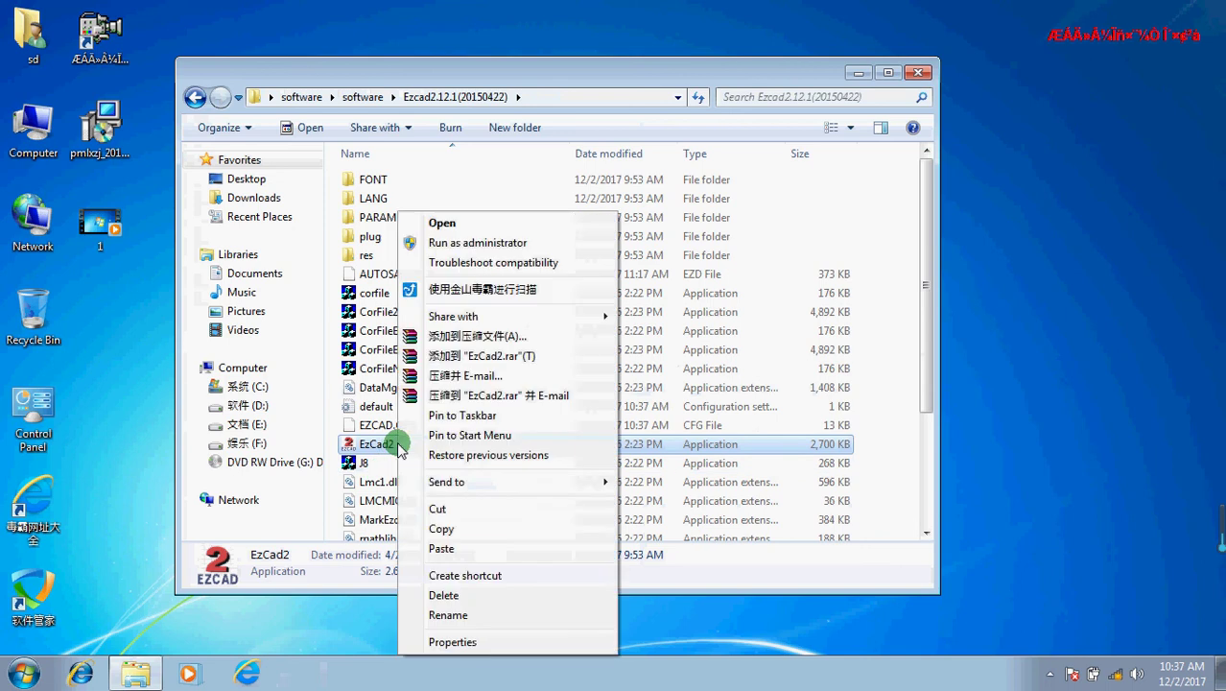
pyautogui.moveTo(477, 485)
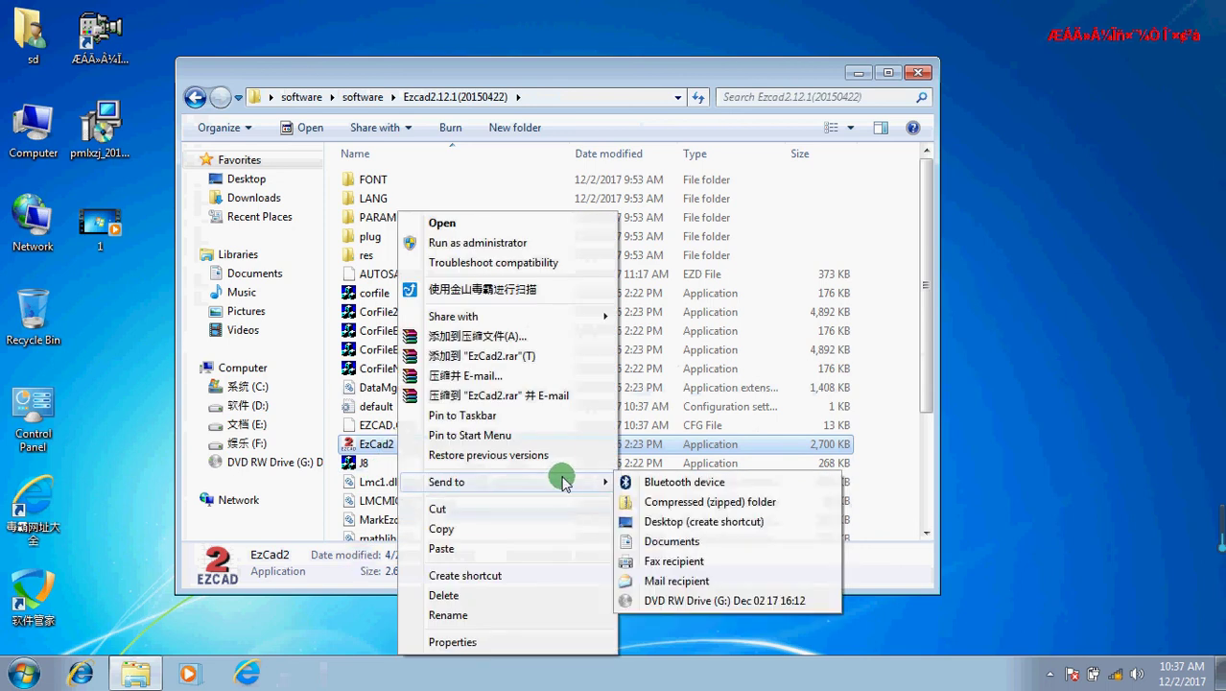